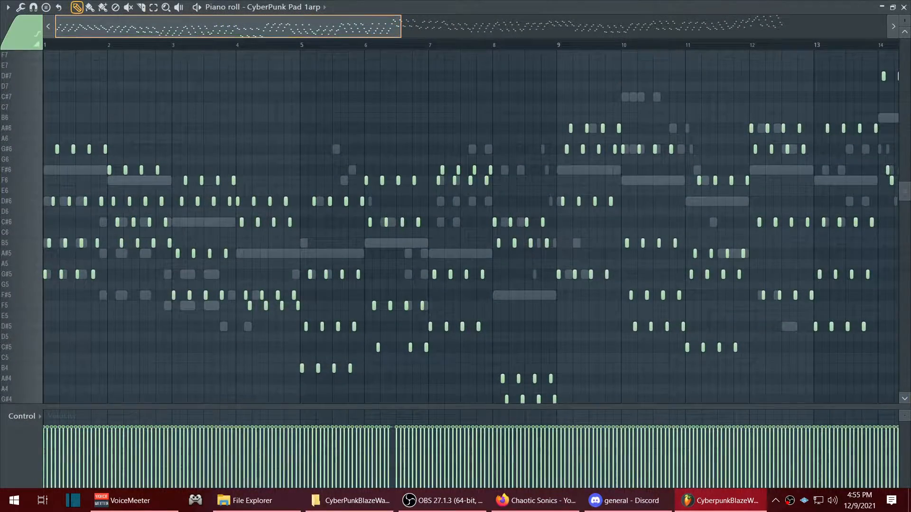
- Examine the note patterns of the CyberPunk Pad arp and drone across the whole section in the piano roll
{"action": "left_click_drag", "start_coordinate": [401, 27], "coordinate": [884, 26]}
{"action": "scroll", "coordinate": [641, 287], "scroll_direction": "up", "scroll_amount": 7}
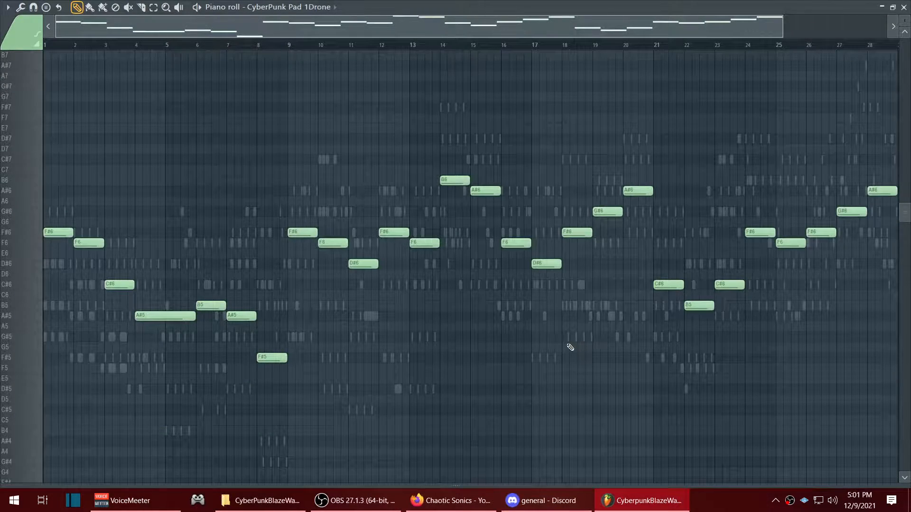
{"action": "left_click_drag", "start_coordinate": [340, 30], "coordinate": [244, 54]}
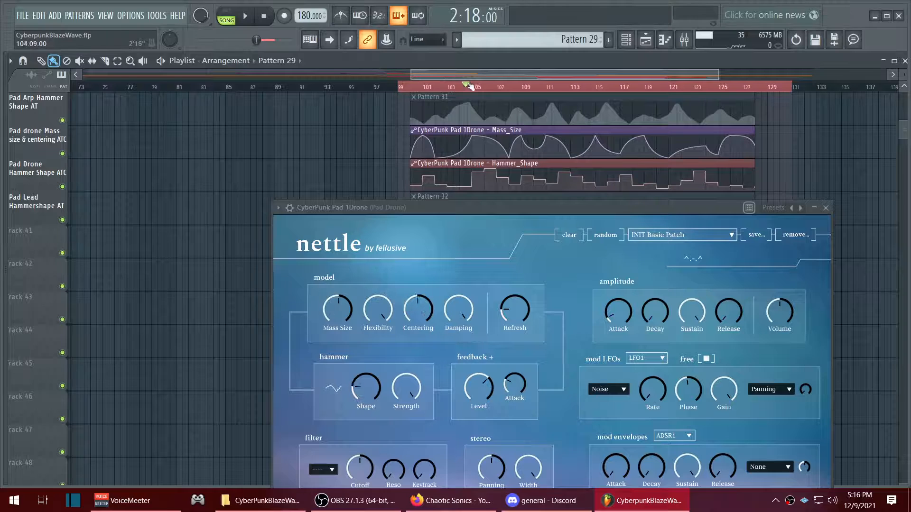
- Move the playback position within the pad section around bar 105 and toggle solo on the rendered Cyberpunk Pad 1 audio track
{"action": "left_click_drag", "start_coordinate": [485, 84], "coordinate": [457, 96]}
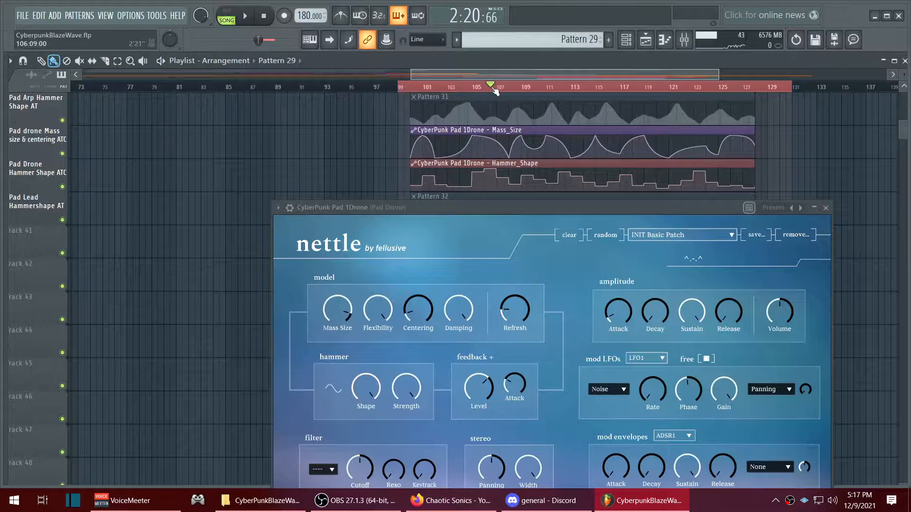
{"action": "left_click", "coordinate": [62, 153]}
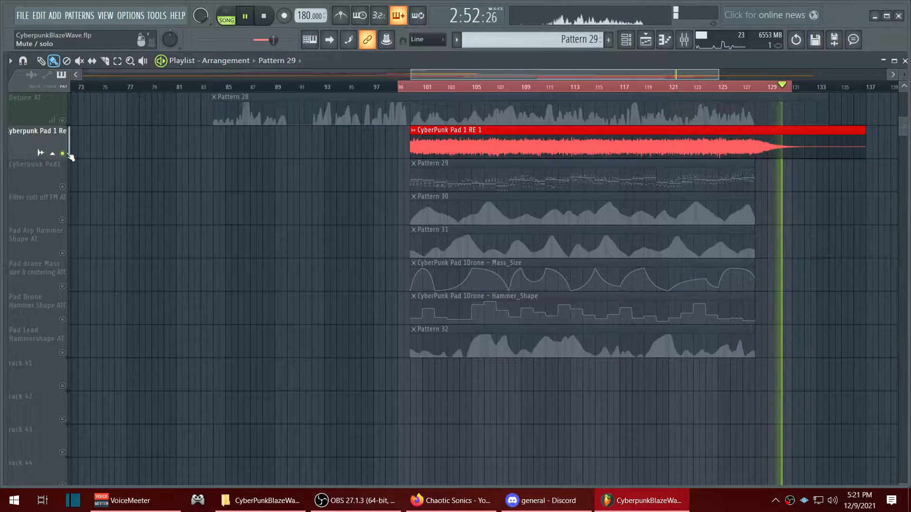
{"action": "right_click", "coordinate": [68, 154]}
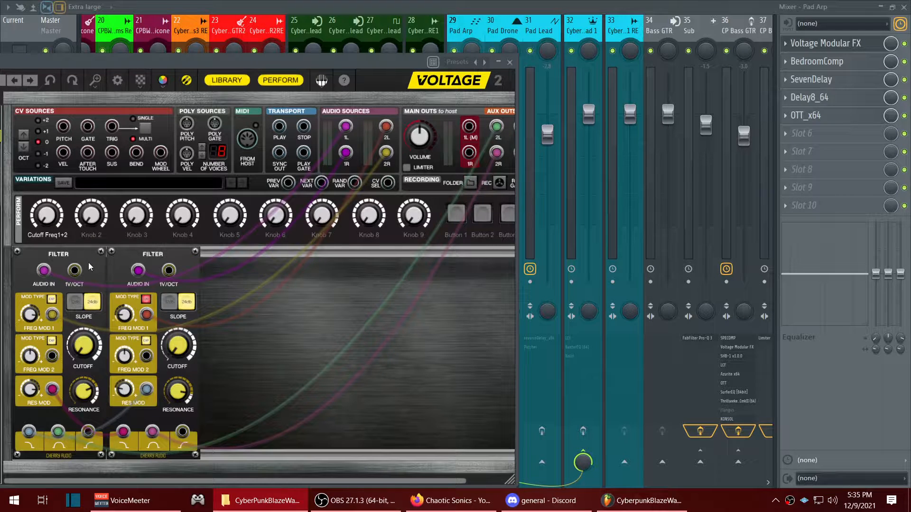
- Record automation passes for the filters' Cutoff Freq1+2 knob and the Hammer Shape of the arp and lead pads
{"action": "left_click", "coordinate": [51, 300]}
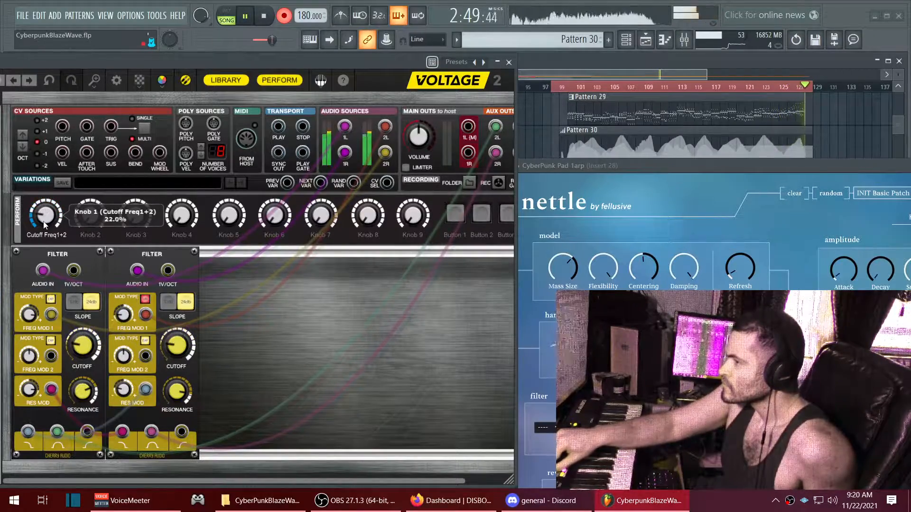
{"action": "key", "text": "space"}
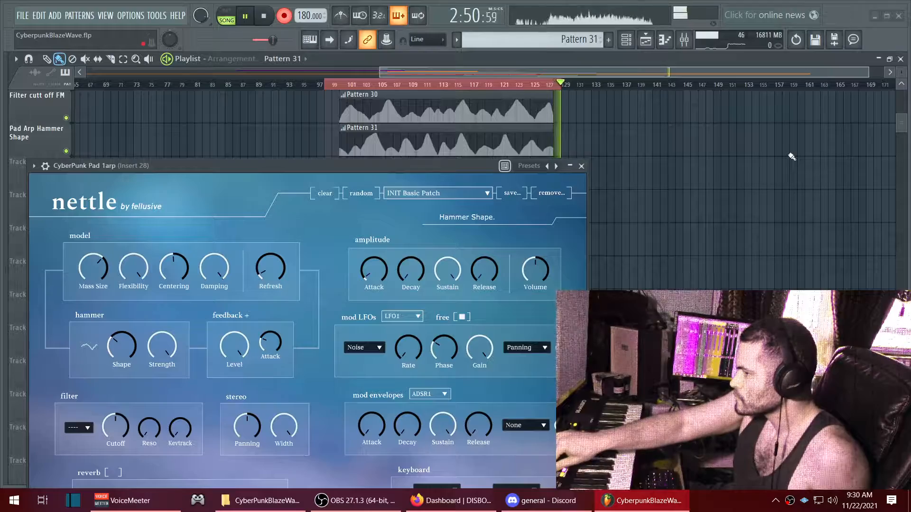
{"action": "key", "text": "space"}
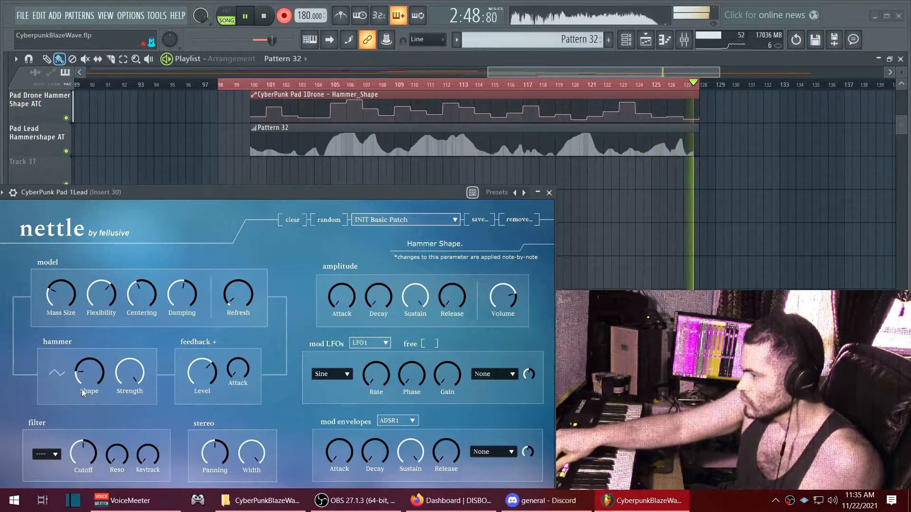
{"action": "key", "text": "space"}
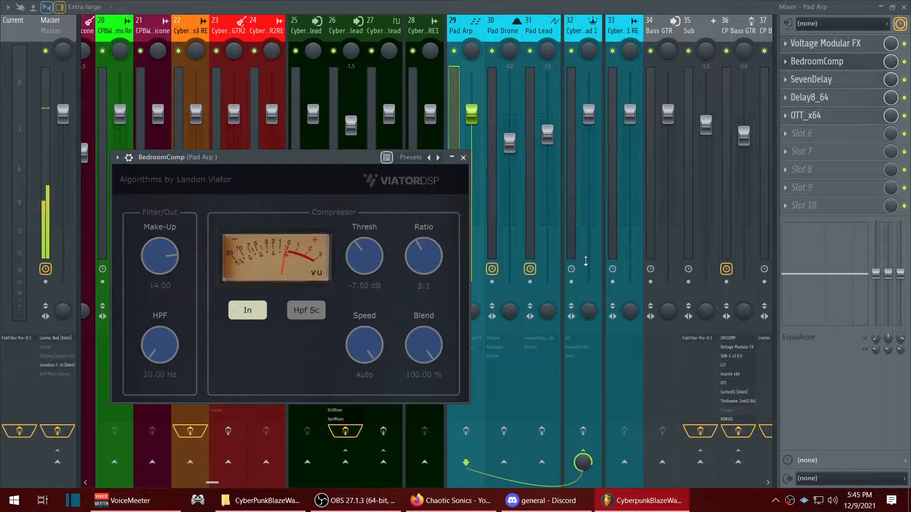
- Review the BedroomComp, SevenDelay, Delay8_64 and OTT_x64 settings on the Pad Arp mixer track one after another
{"action": "left_click", "coordinate": [850, 61]}
{"action": "left_click", "coordinate": [811, 79]}
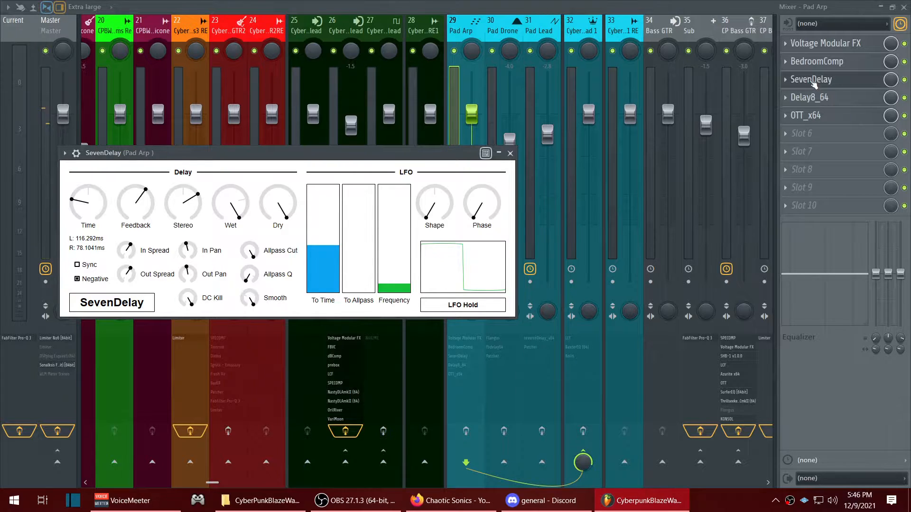
{"action": "left_click", "coordinate": [826, 85]}
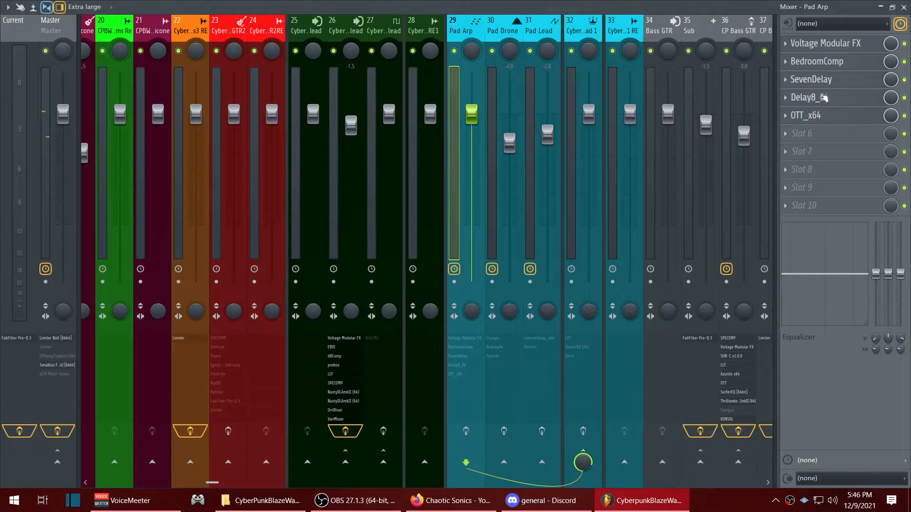
{"action": "left_click", "coordinate": [823, 98]}
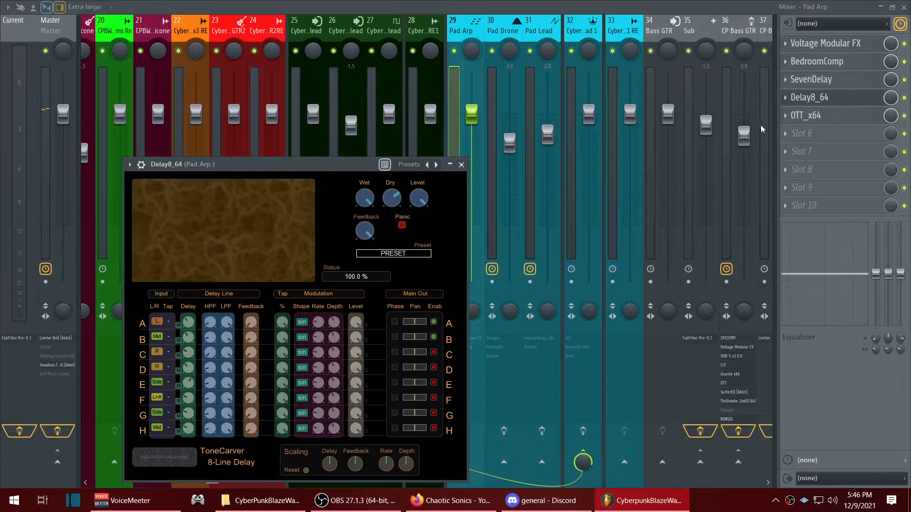
{"action": "left_click", "coordinate": [823, 97]}
{"action": "left_click", "coordinate": [807, 115]}
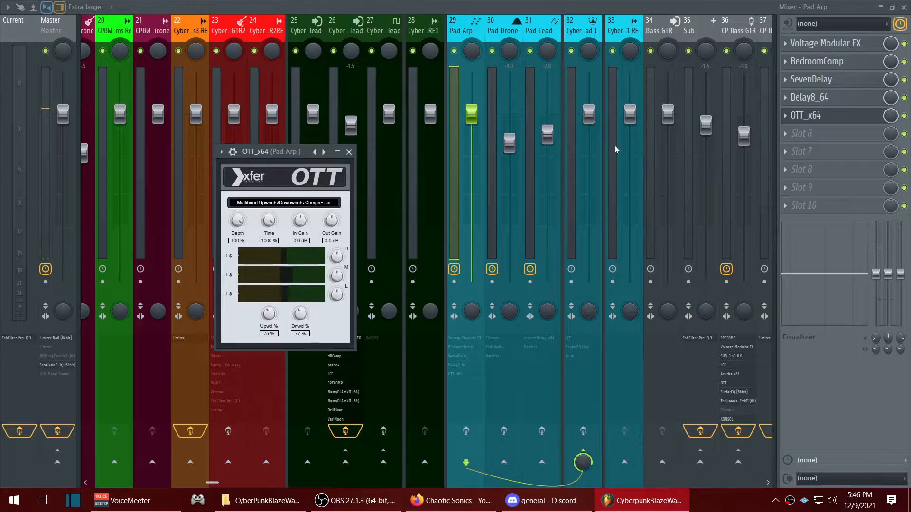
{"action": "left_click", "coordinate": [833, 114]}
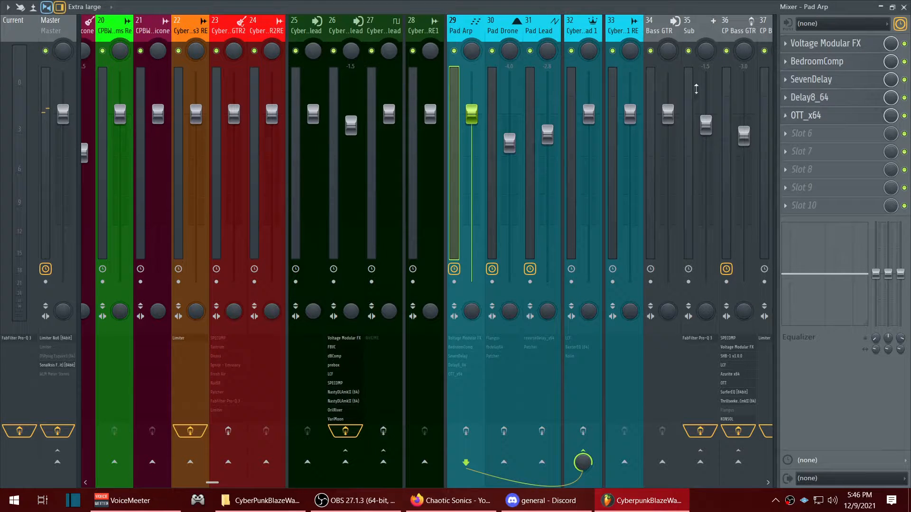
- Review the Pad Drone track's effects: Fruity Flangus, fbdelay64 and the Patcher with ValhallaSupermassive running parallel to the dry signal
{"action": "left_click", "coordinate": [507, 32]}
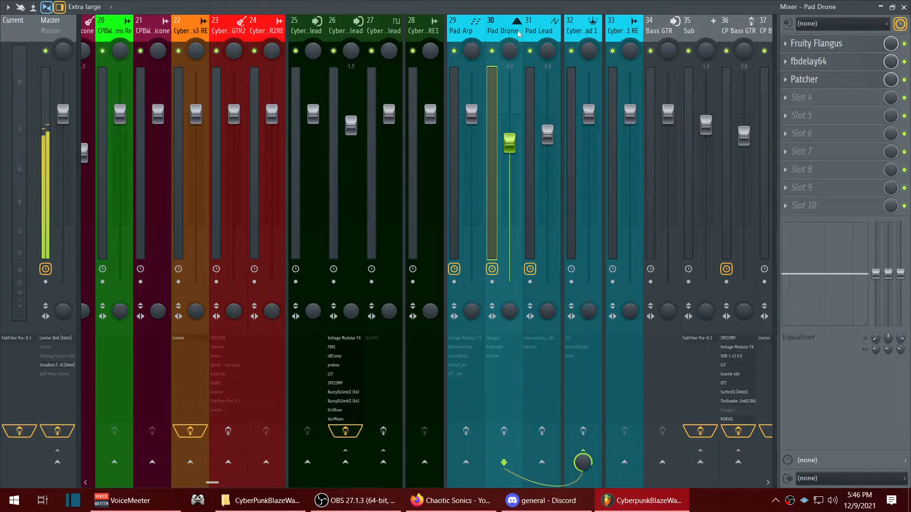
{"action": "left_click", "coordinate": [811, 45]}
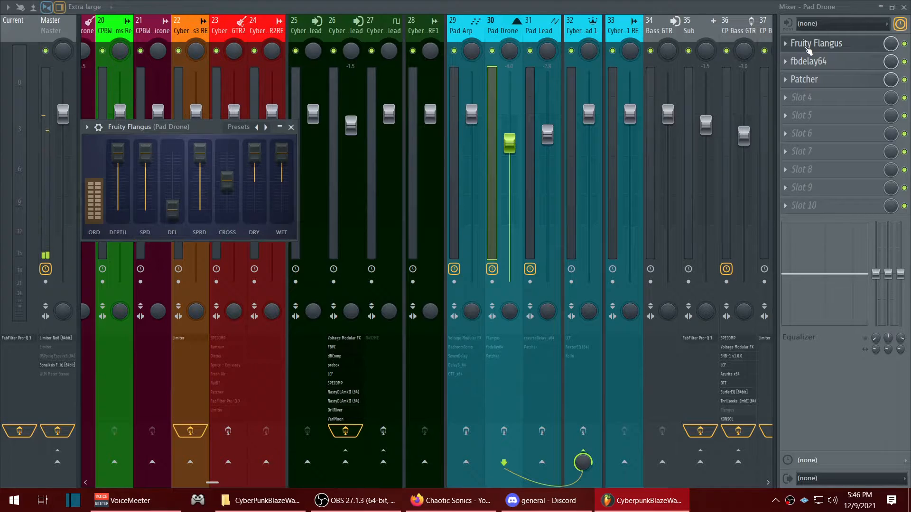
{"action": "left_click", "coordinate": [808, 47]}
{"action": "left_click", "coordinate": [813, 61]}
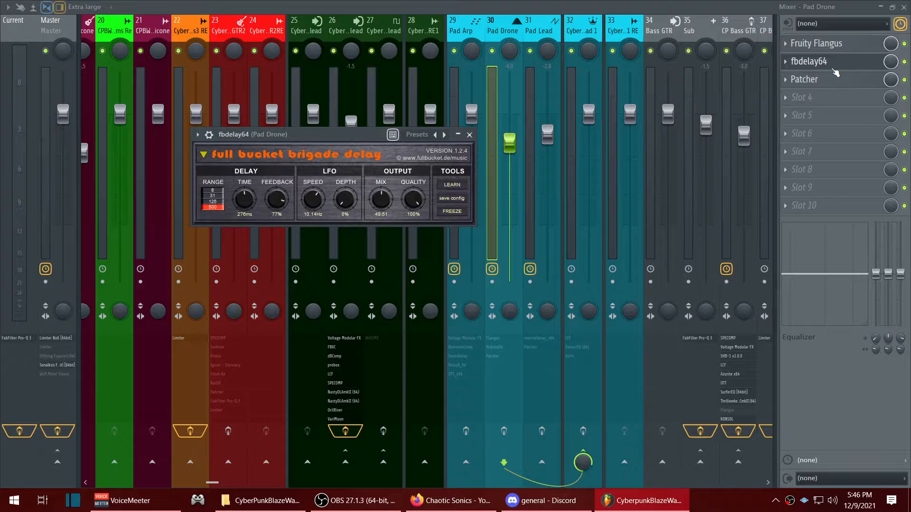
{"action": "left_click", "coordinate": [845, 64]}
{"action": "left_click", "coordinate": [819, 81]}
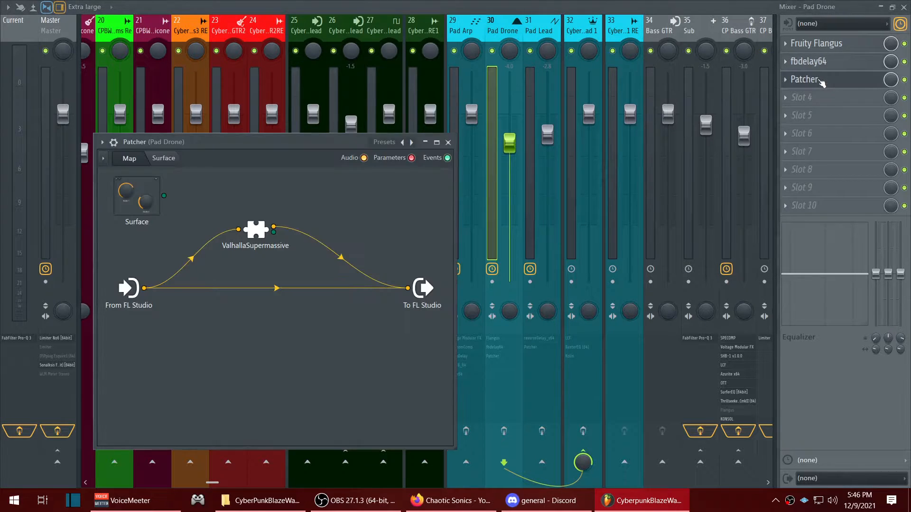
{"action": "left_click", "coordinate": [260, 233]}
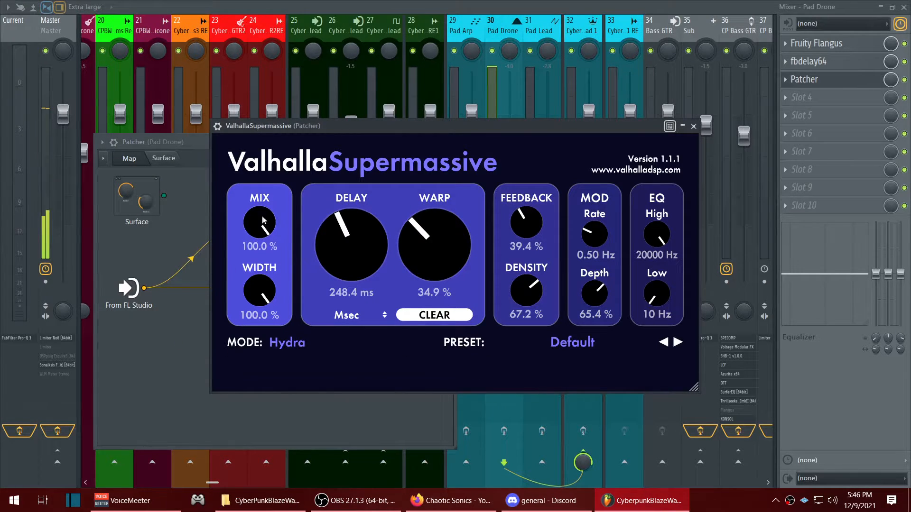
{"action": "left_click", "coordinate": [197, 321]}
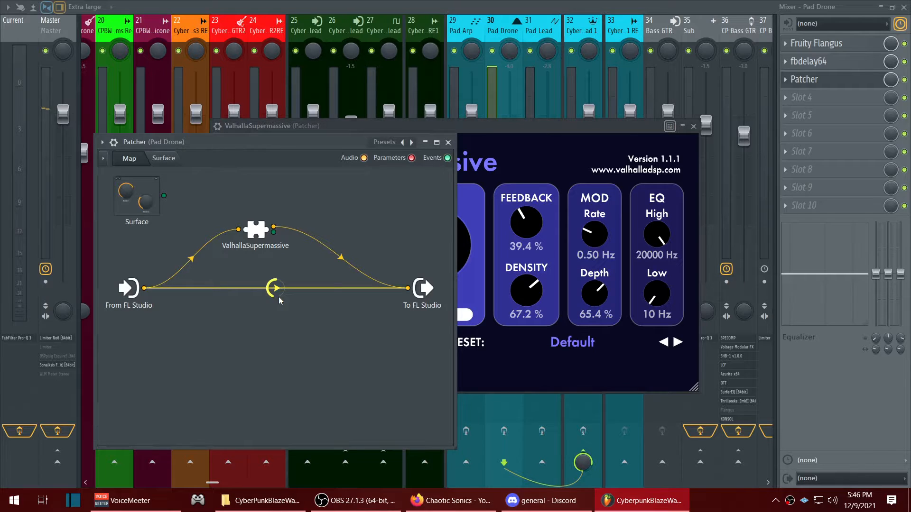
{"action": "left_click", "coordinate": [841, 79]}
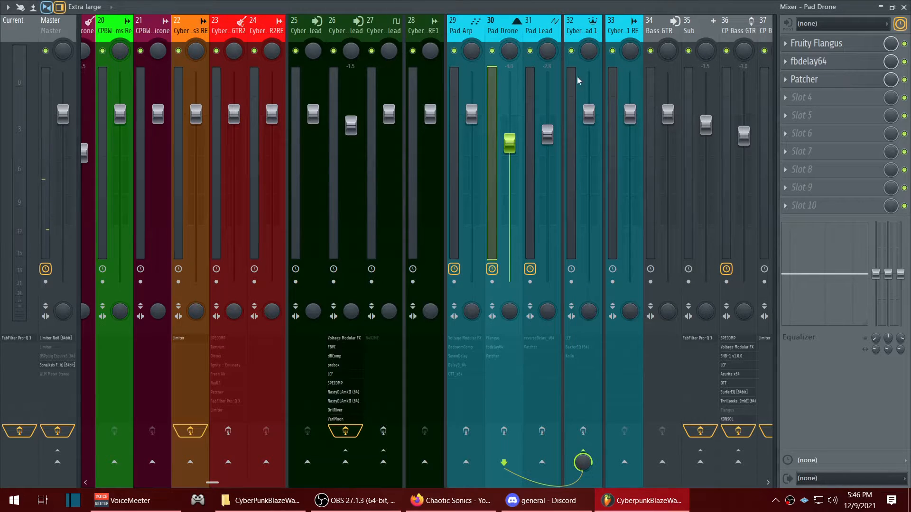
- Review the Pad Lead track's reverseDelay_x64 and the ValhallaSupermassive reverb inside its Patcher
{"action": "left_click", "coordinate": [543, 28]}
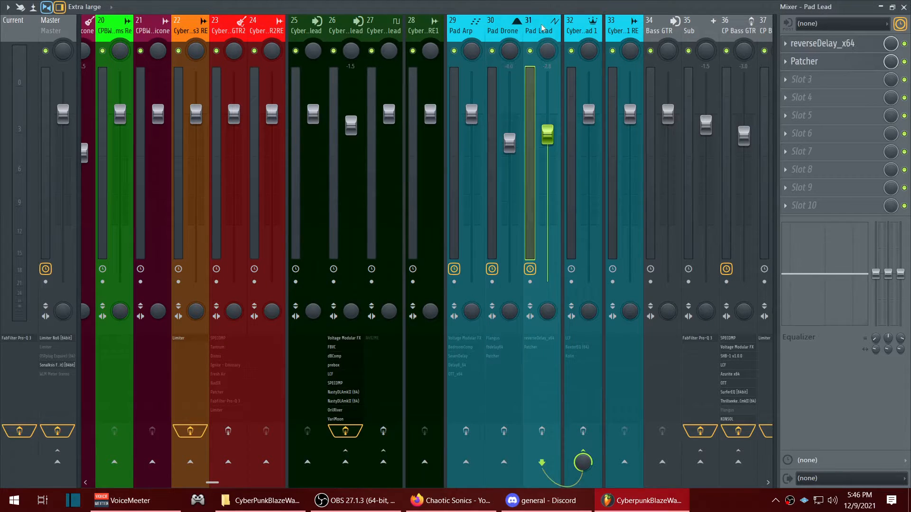
{"action": "left_click", "coordinate": [820, 43]}
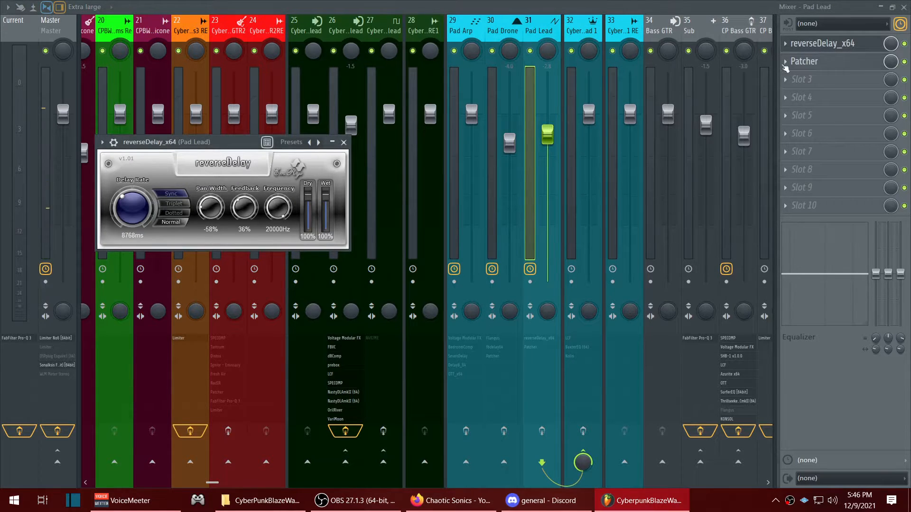
{"action": "left_click", "coordinate": [821, 43]}
{"action": "left_click", "coordinate": [815, 61]}
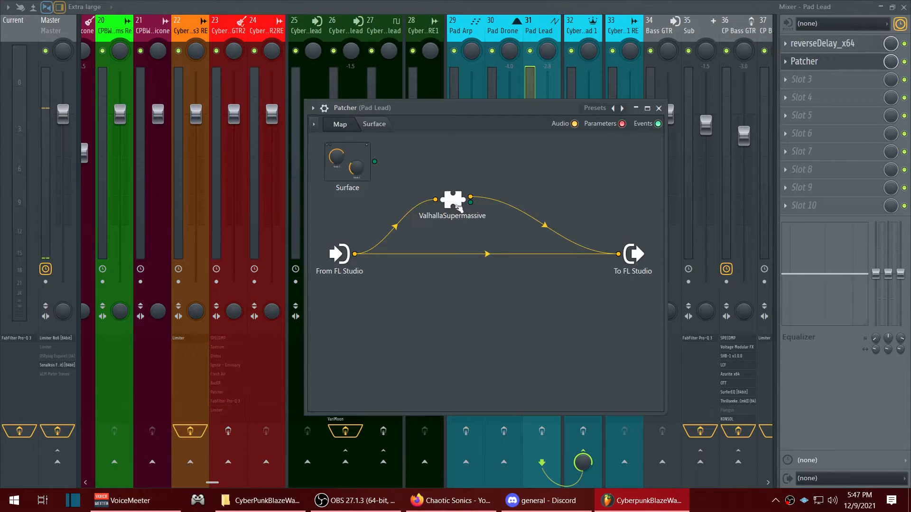
{"action": "double_click", "coordinate": [456, 205]}
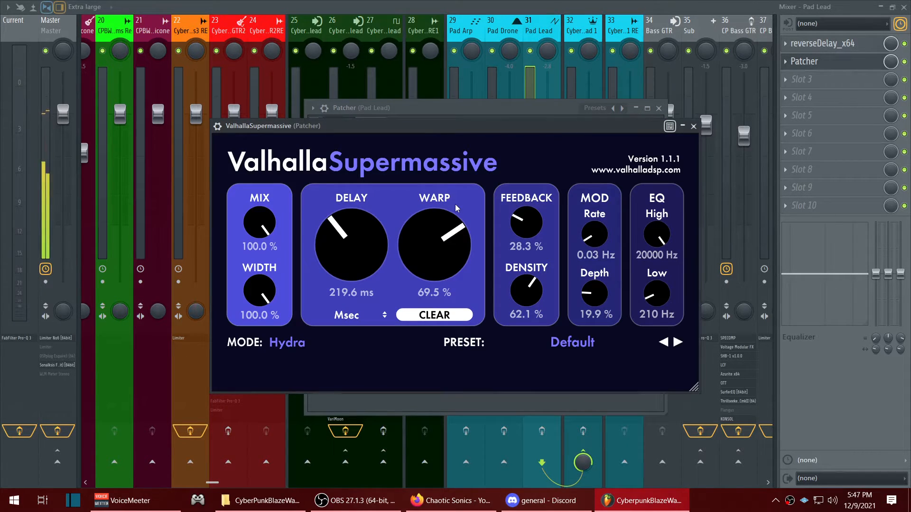
{"action": "left_click", "coordinate": [693, 126]}
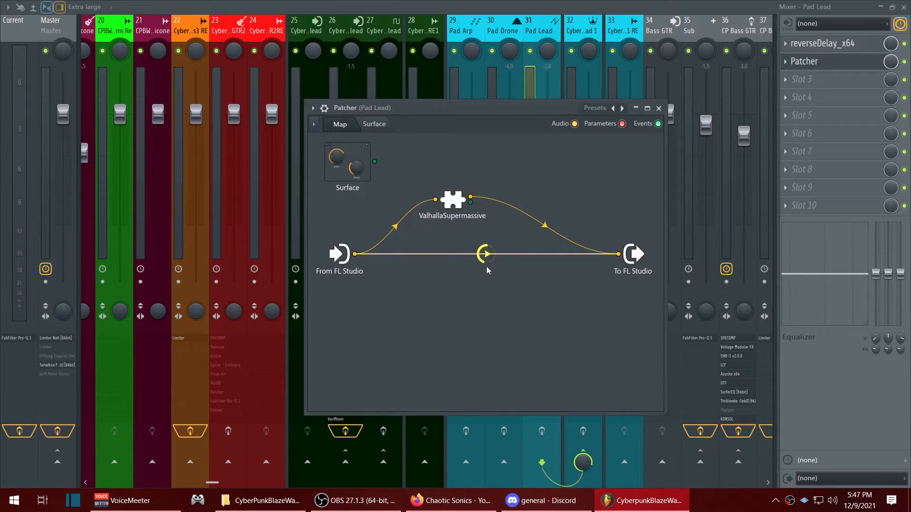
{"action": "left_click", "coordinate": [826, 62]}
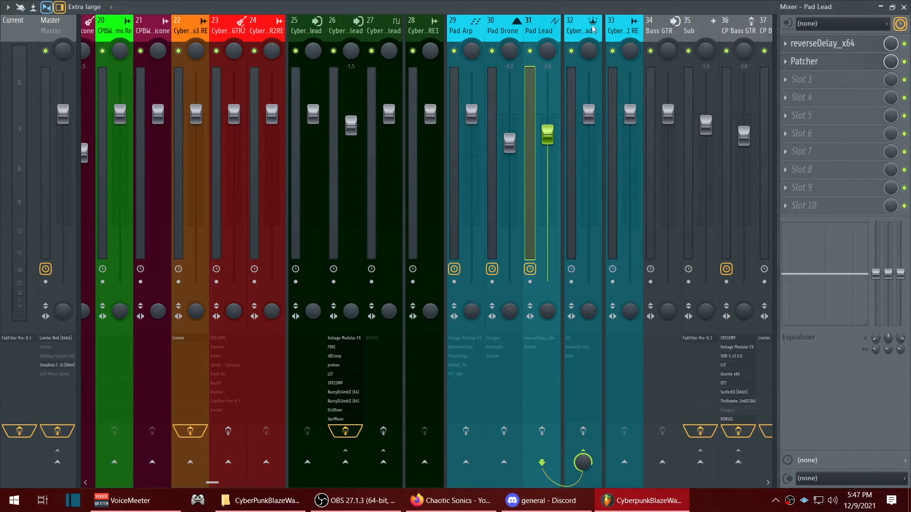
- Review the LCF, BaxterEQ (64) and Kolin settings on the CyberpunkBlazewave Pad 1 bus track
{"action": "key", "text": "space"}
{"action": "left_click", "coordinate": [579, 36]}
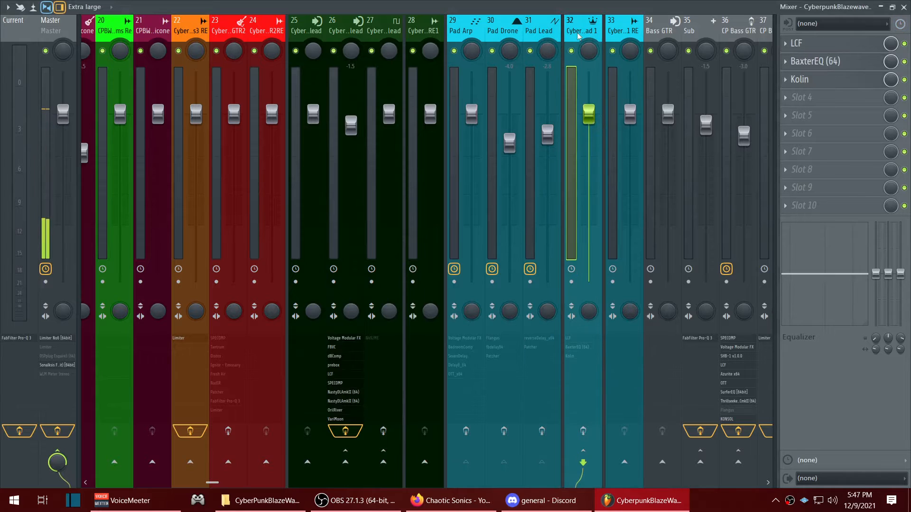
{"action": "left_click", "coordinate": [807, 44]}
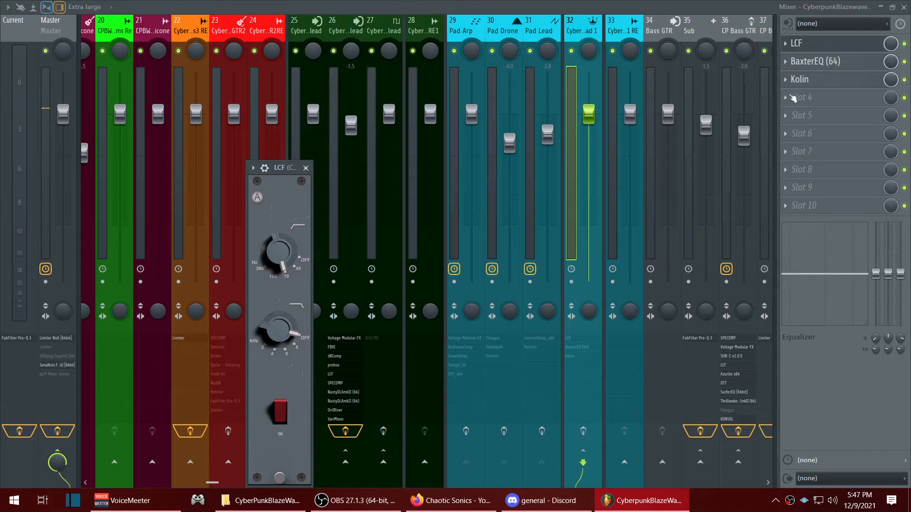
{"action": "left_click", "coordinate": [822, 48]}
{"action": "left_click", "coordinate": [816, 62]}
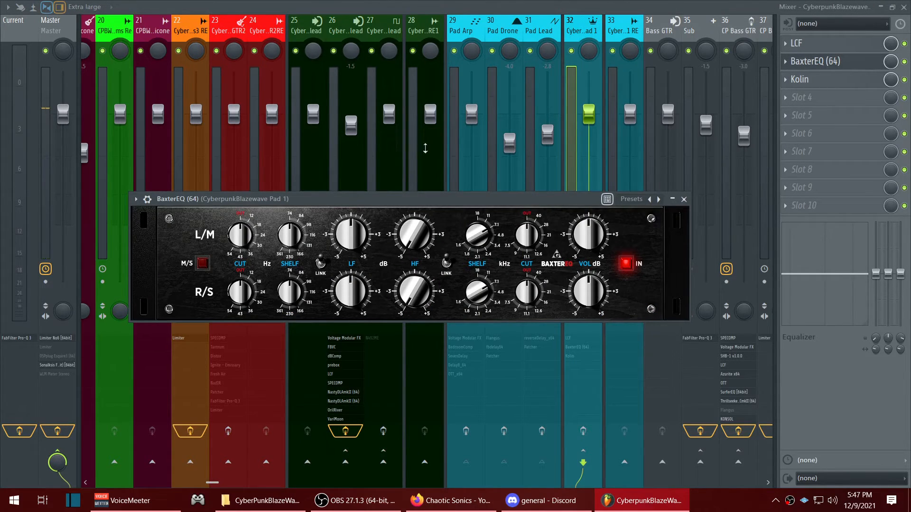
{"action": "left_click", "coordinate": [813, 66]}
{"action": "left_click", "coordinate": [818, 80]}
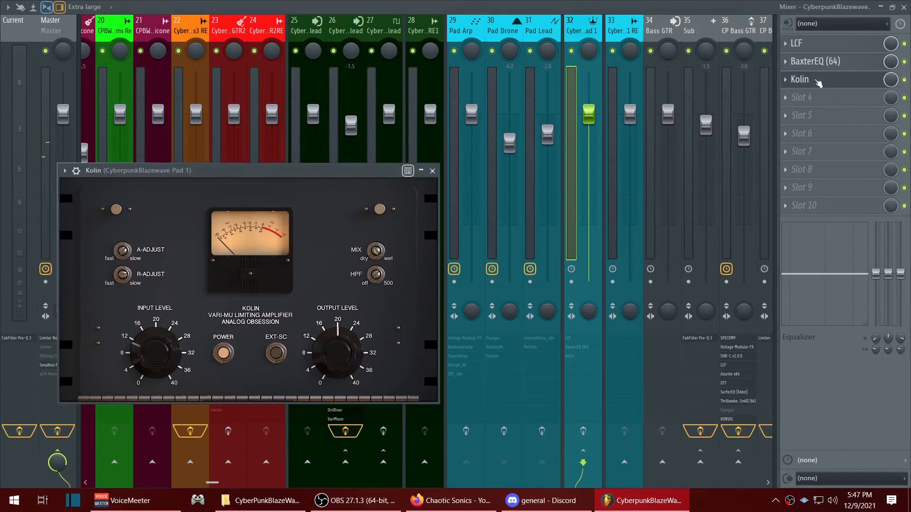